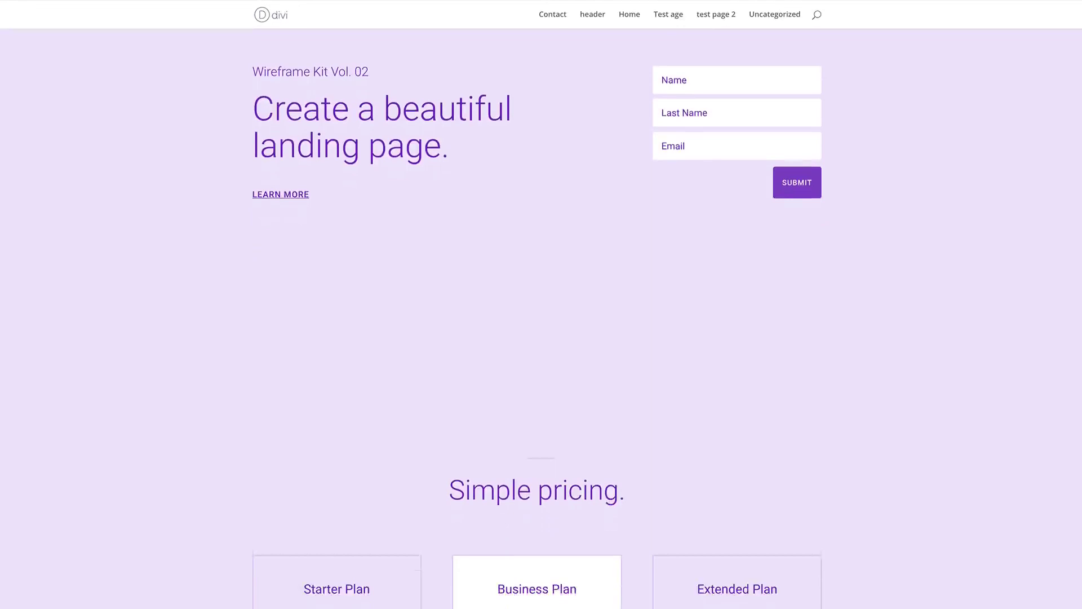
Step: Scroll down the Wireframe Kit landing page from the hero, past pricing, to the Contact us form
scroll(541, 304, "down", 5)
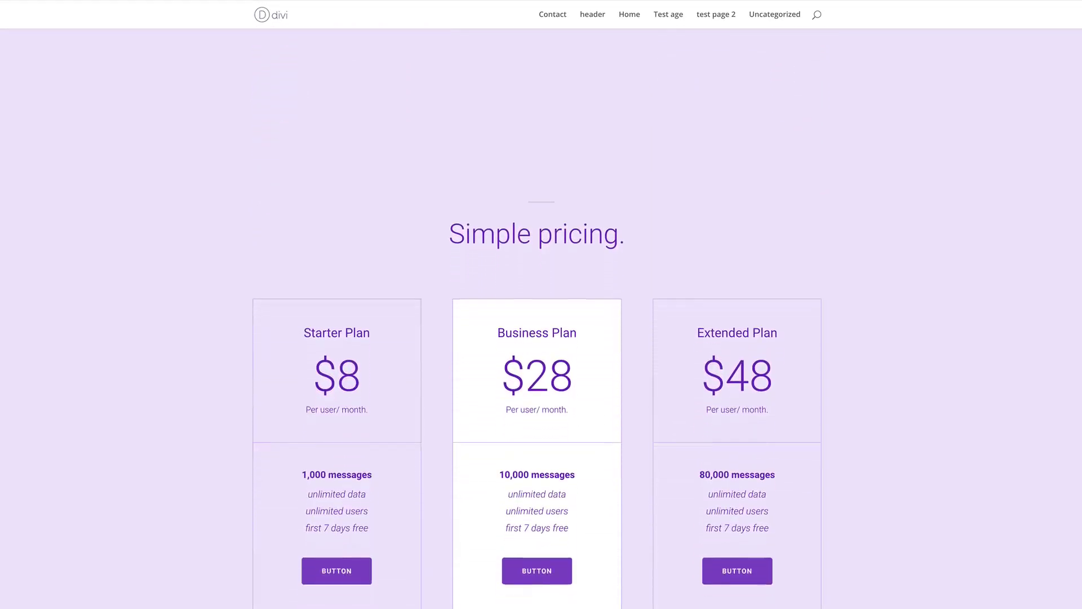
scroll(541, 304, "down", 1)
scroll(541, 304, "down", 8)
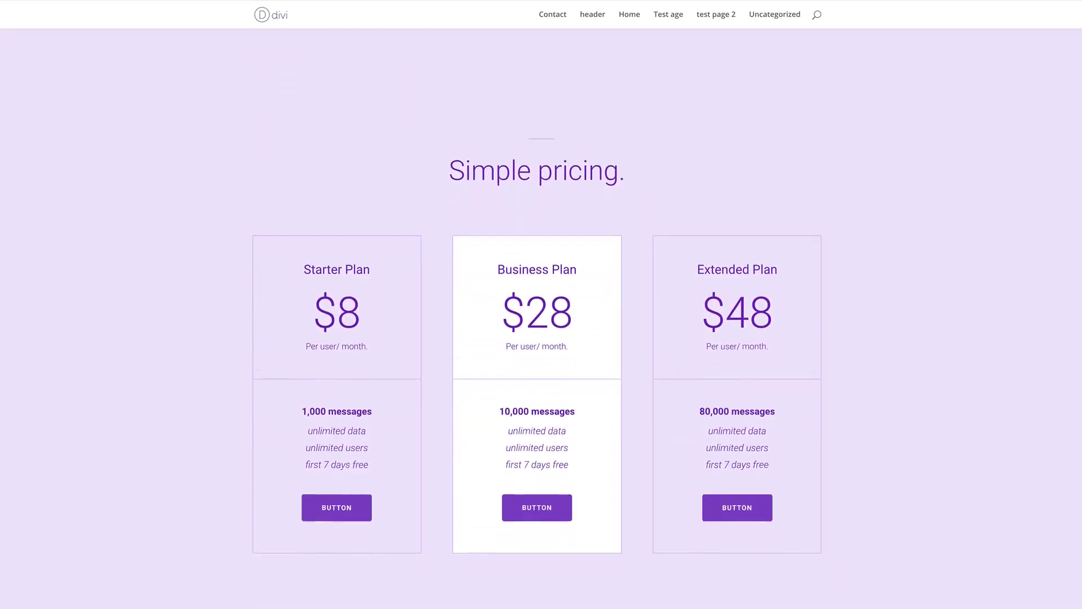
scroll(541, 305, "down", 7)
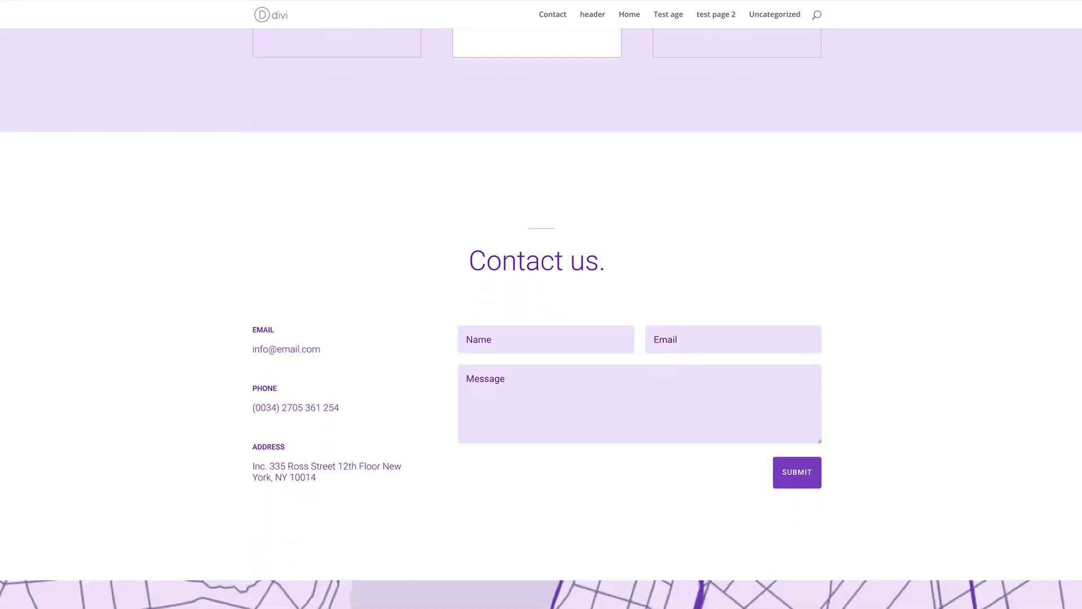
scroll(541, 304, "down", 1)
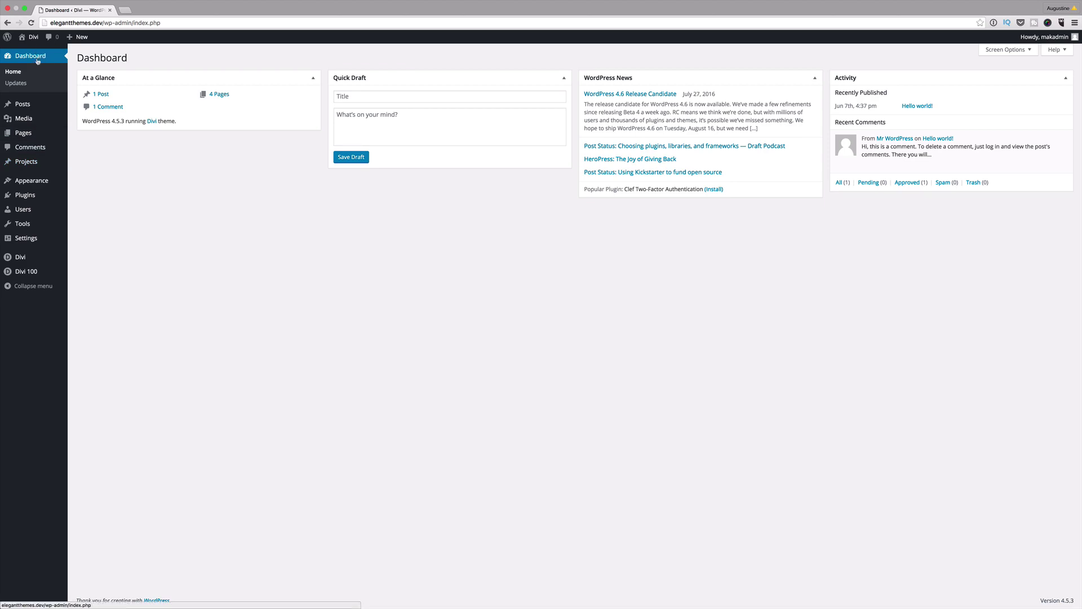
Step: Open the Divi Library's Import & Export window on the Import tab
mouse_move(20, 258)
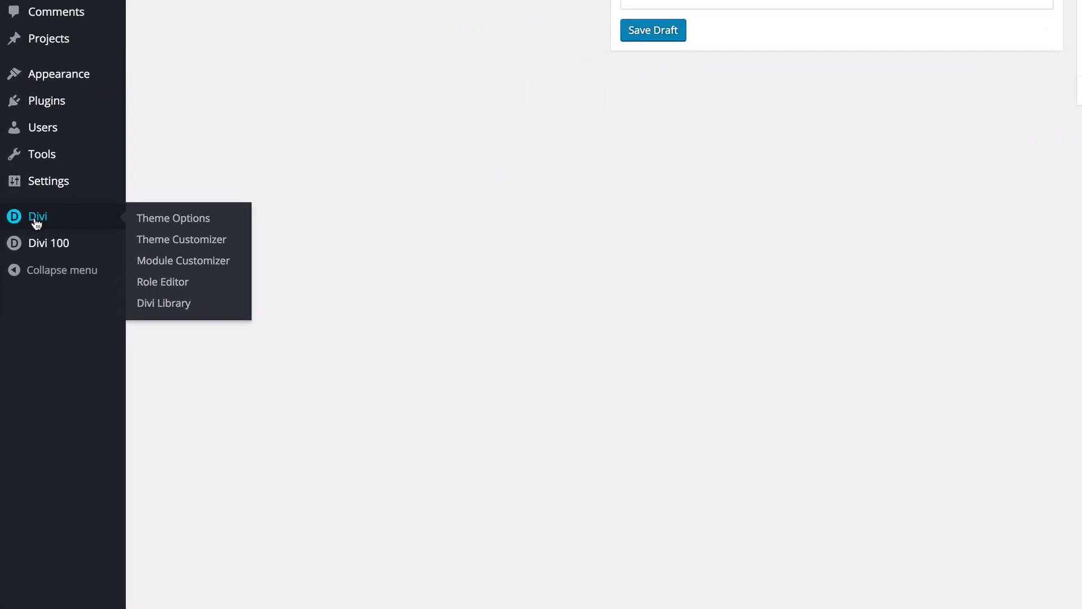
left_click(172, 304)
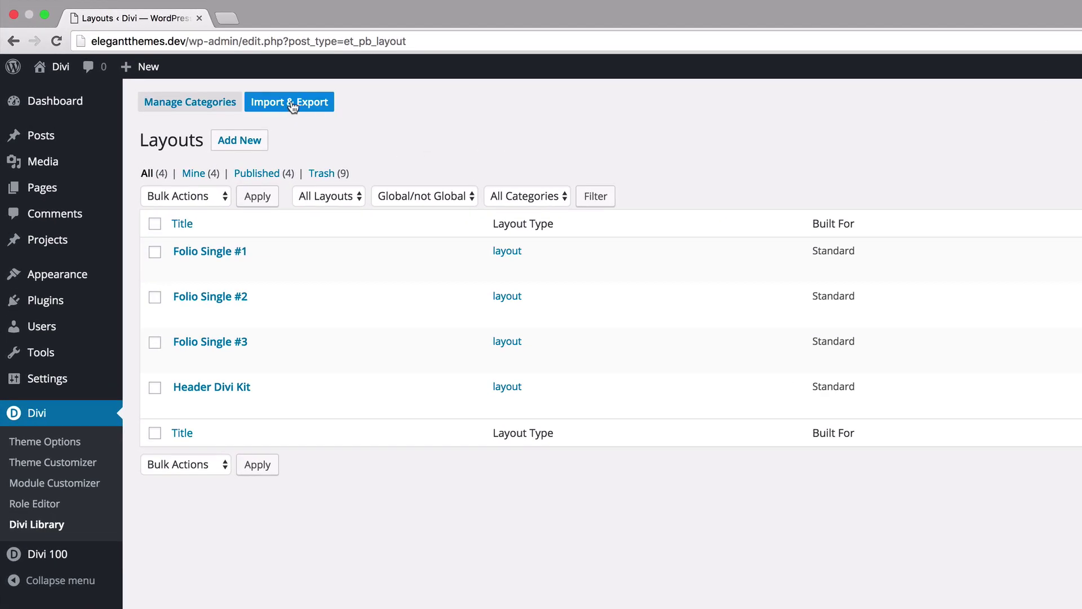
left_click(291, 104)
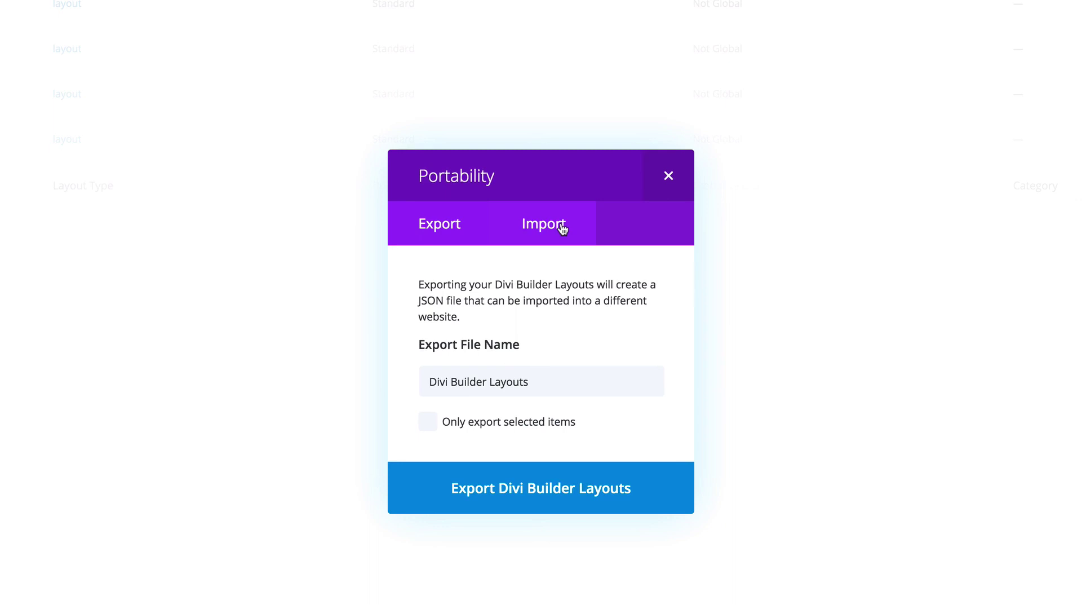
left_click(561, 225)
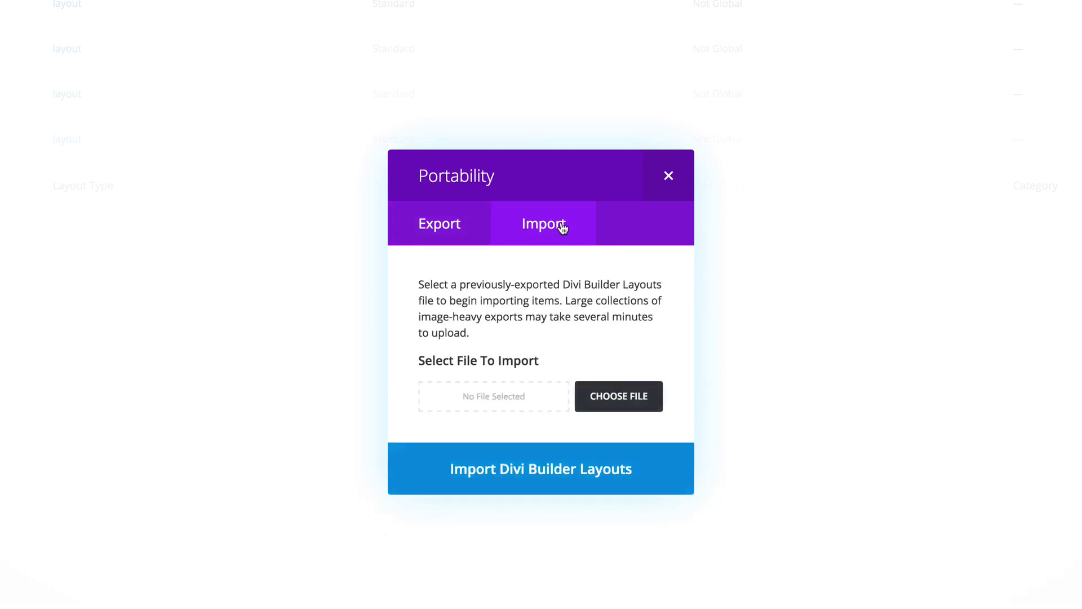
Step: Import the layouts from Downloads/All.json into the Divi Library
left_click(628, 404)
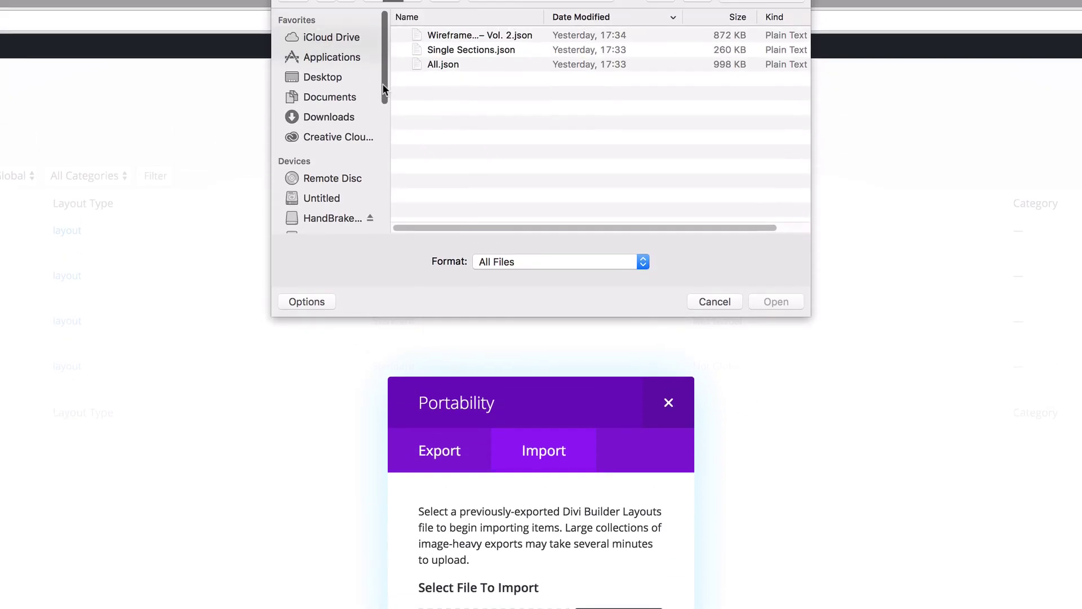
left_click(336, 137)
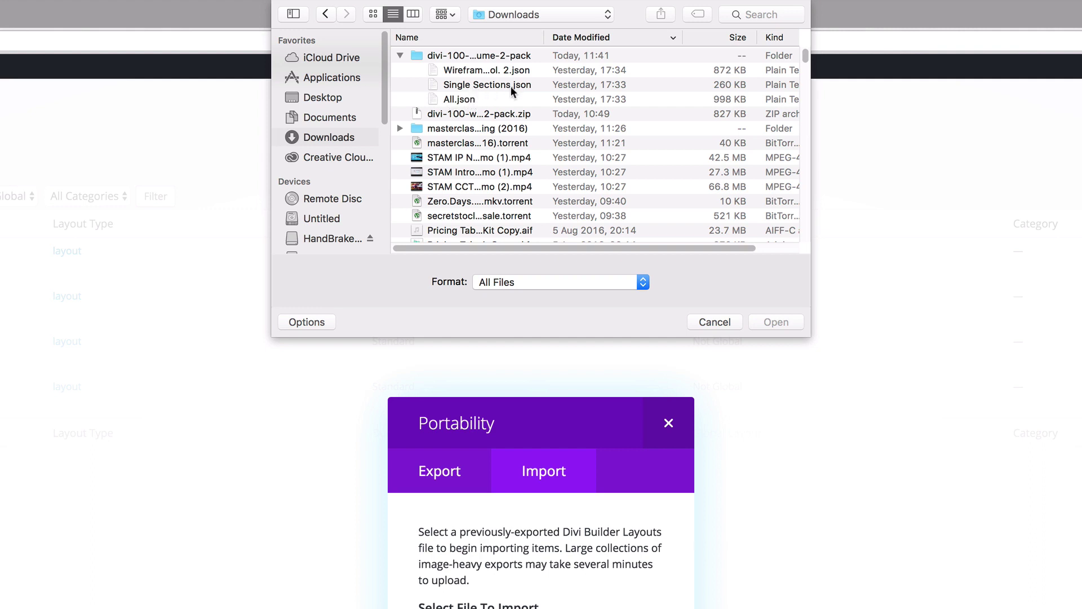
left_click(465, 99)
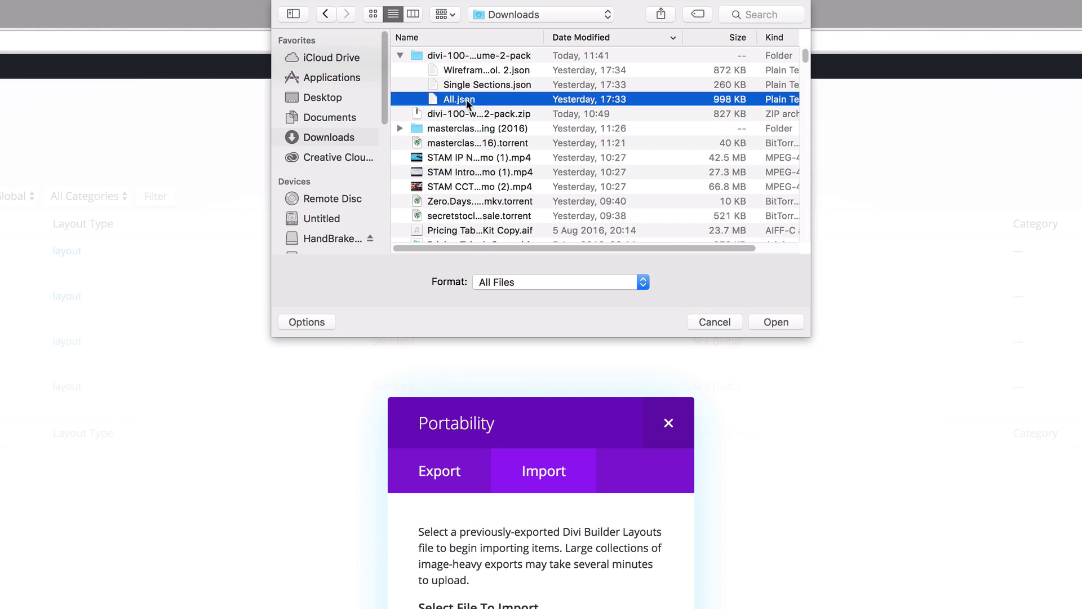
left_click(777, 321)
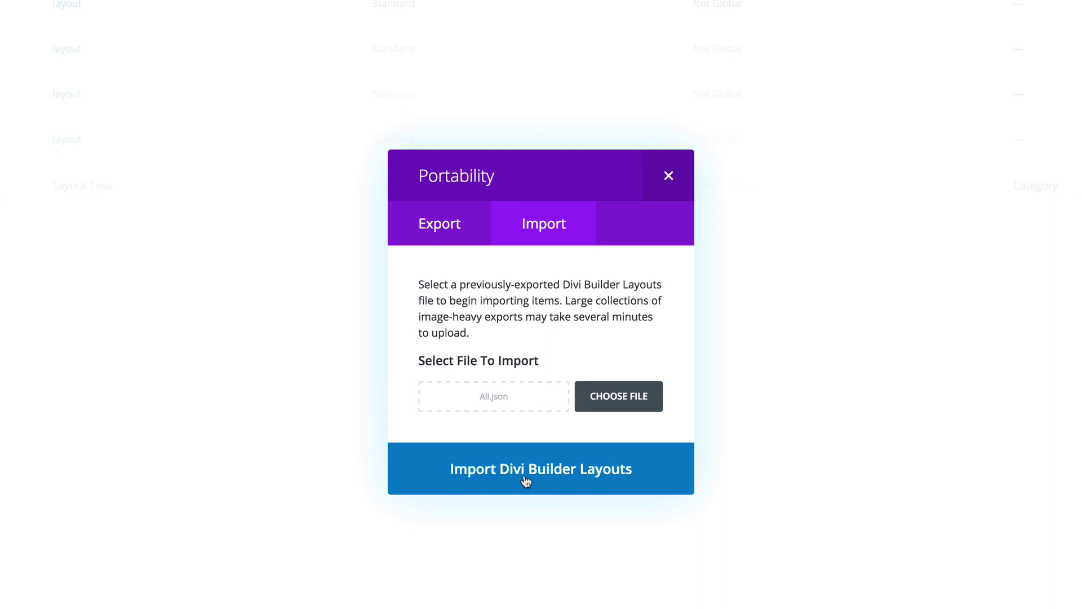
left_click(568, 476)
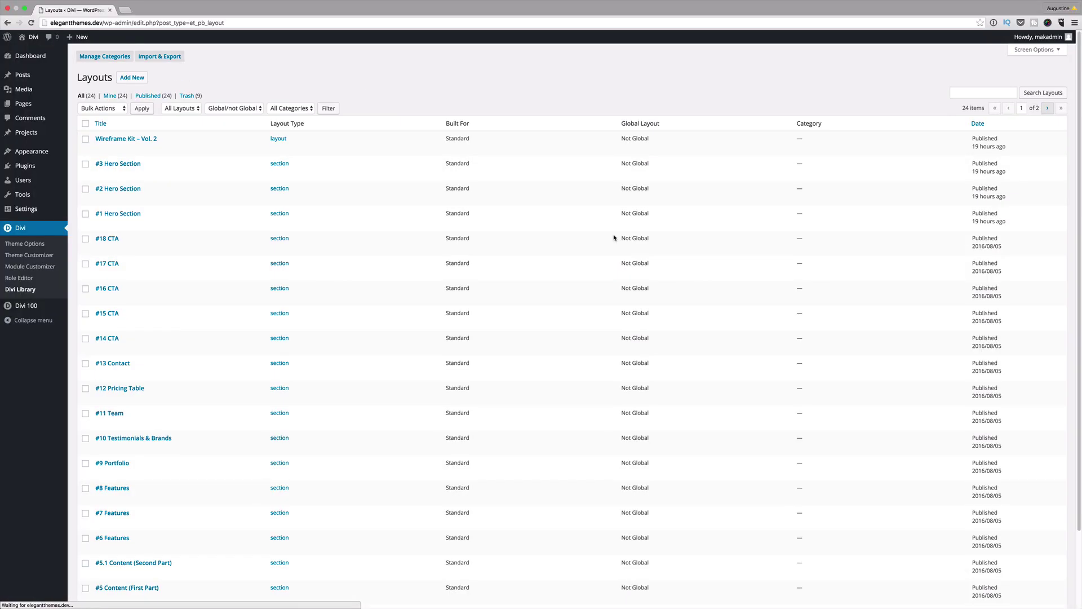
Step: Open the #11 Team layout in the Divi Builder and preview its Our team section
scroll(206, 254, "down", 3)
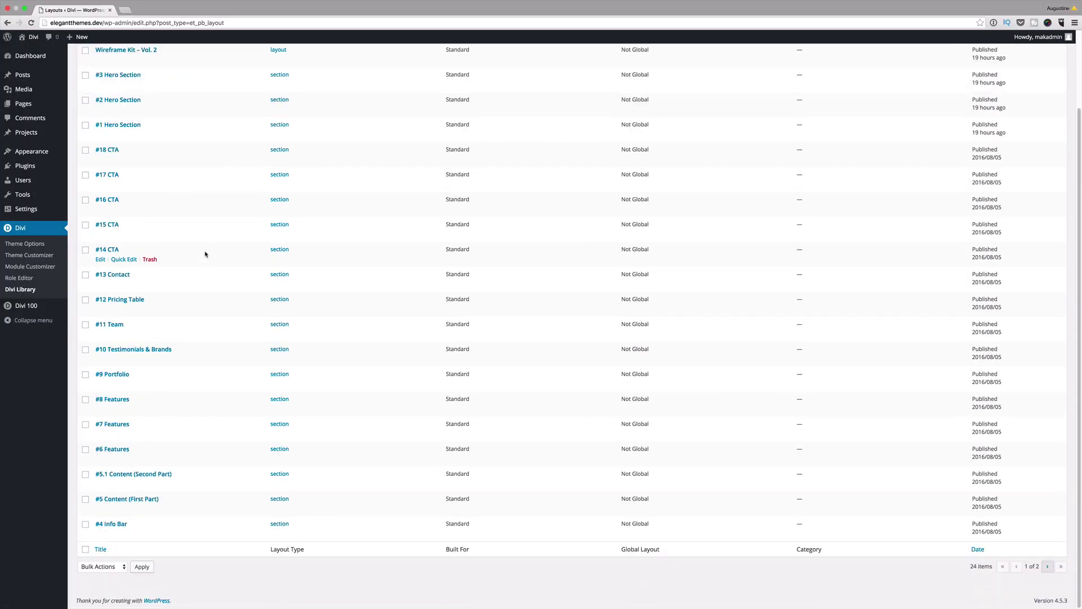
scroll(206, 254, "up", 3)
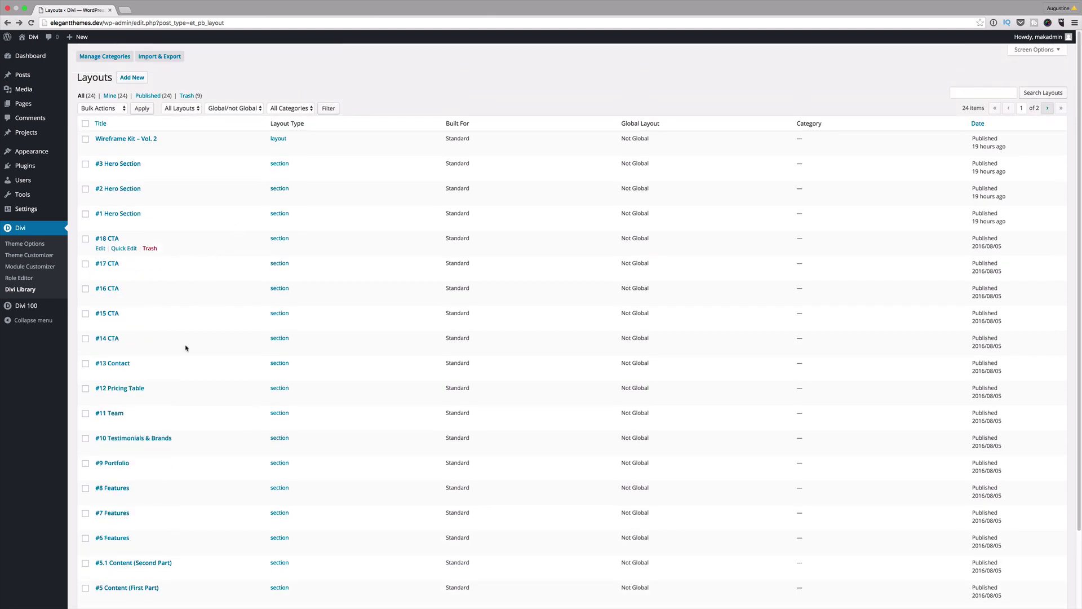
left_click(115, 413)
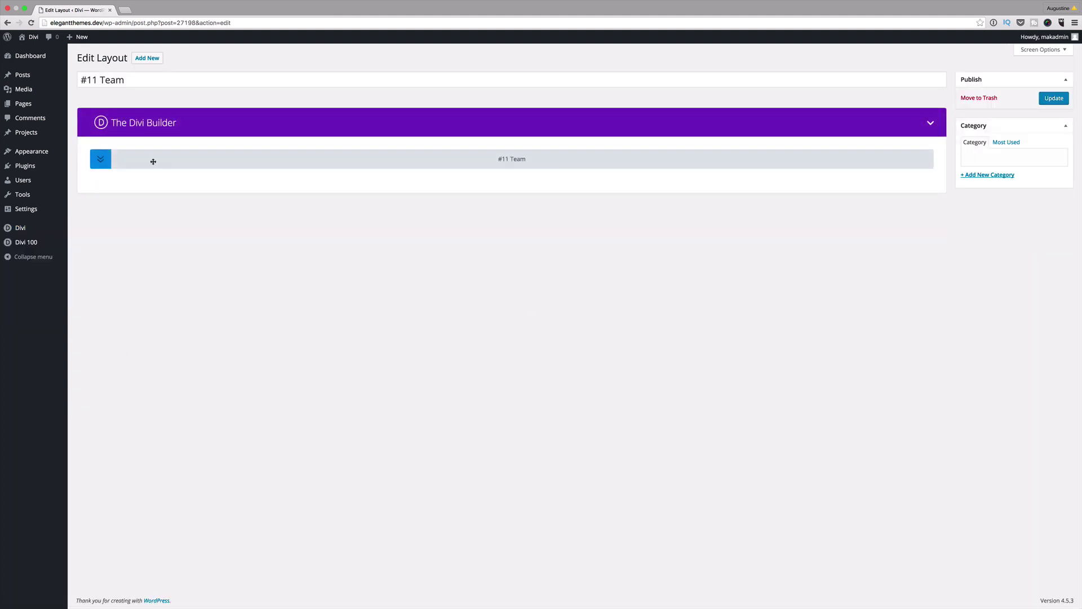
right_click(108, 161)
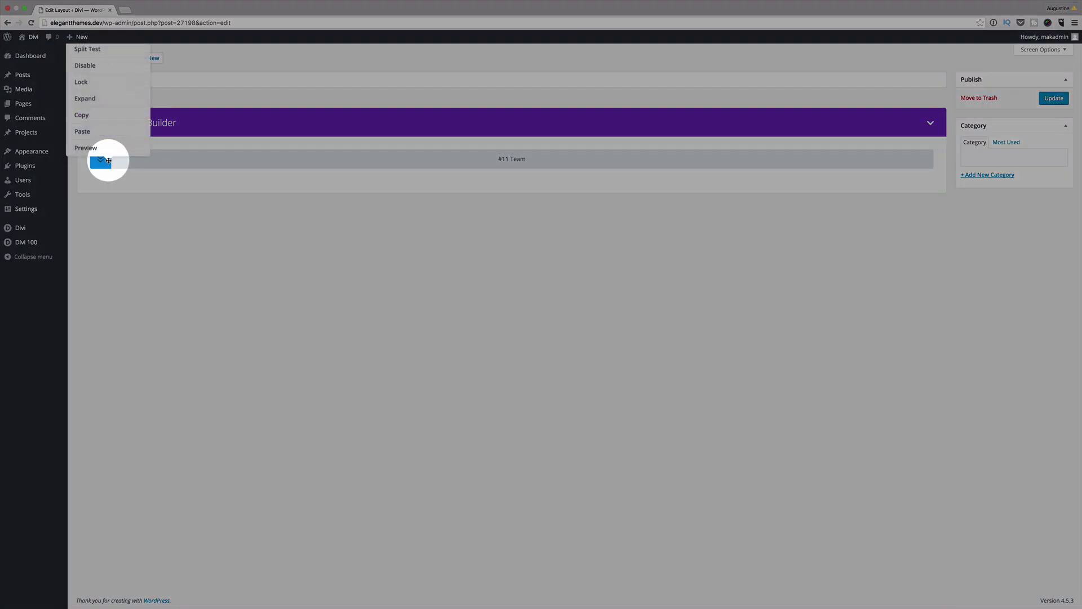
left_click(90, 148)
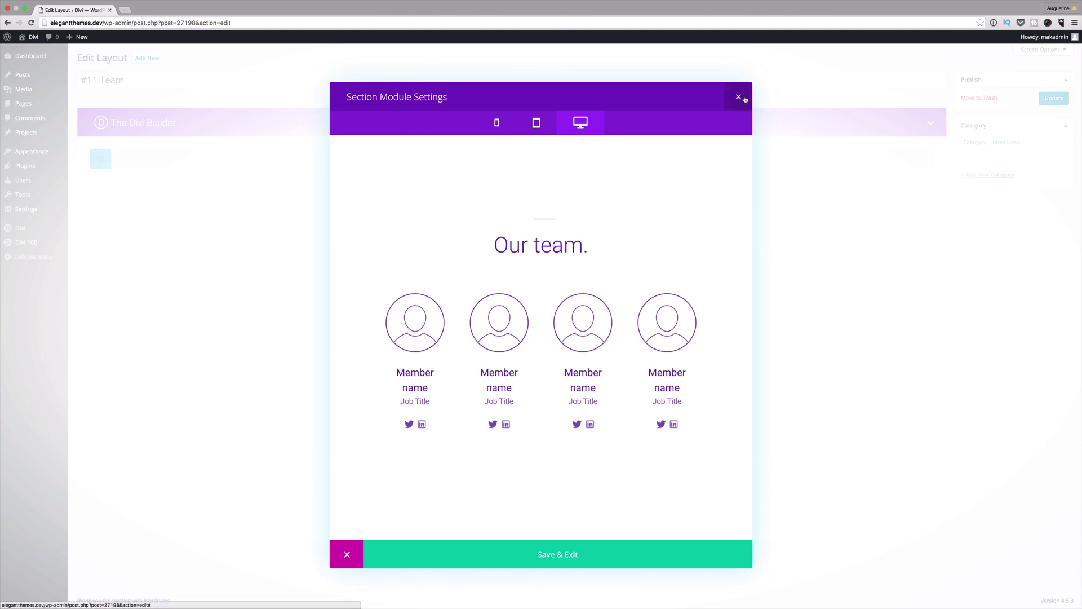
left_click(738, 98)
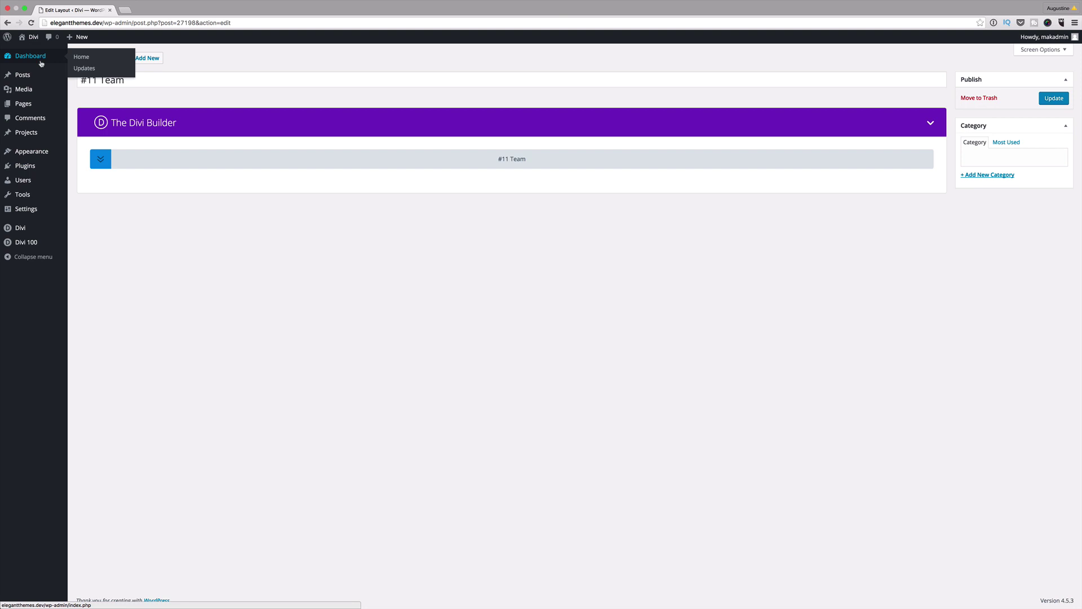
Step: Create a new page titled 'test page 2' and switch it to the Divi Builder
mouse_move(25, 106)
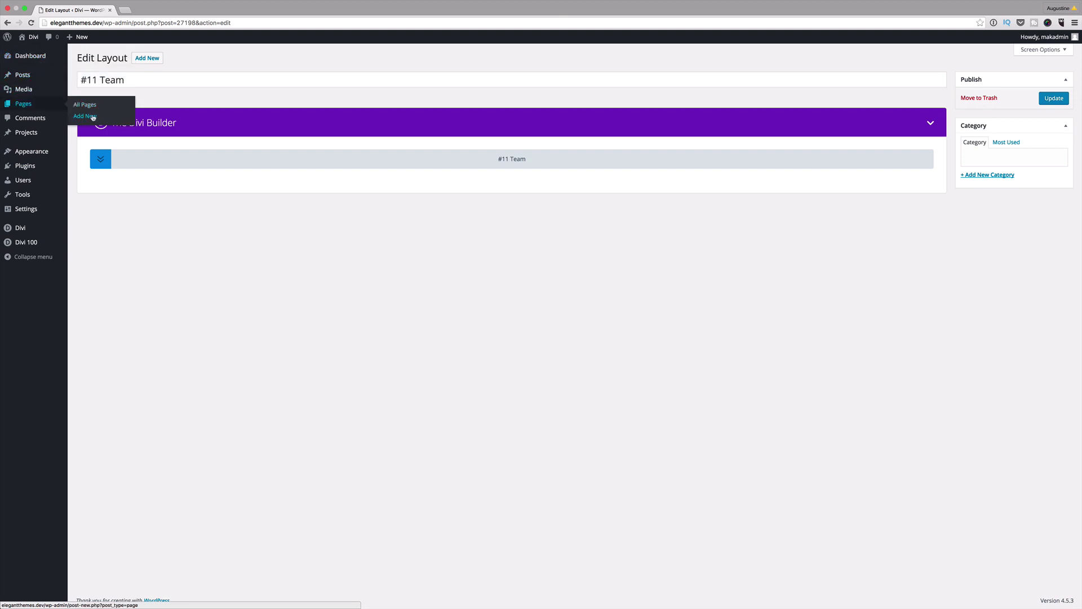
left_click(93, 116)
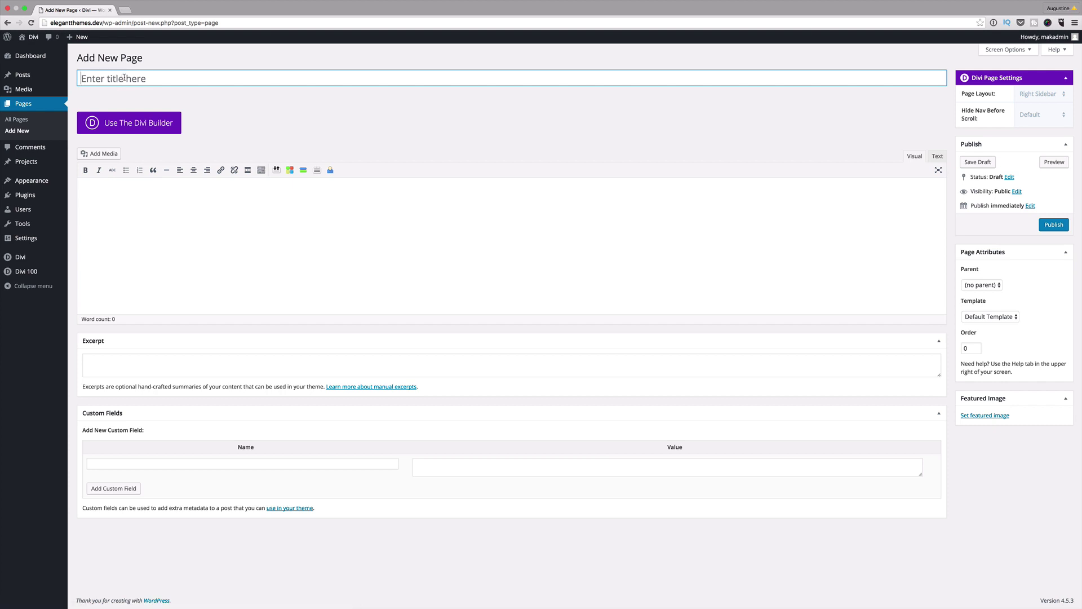
type("test page 2")
left_click(135, 125)
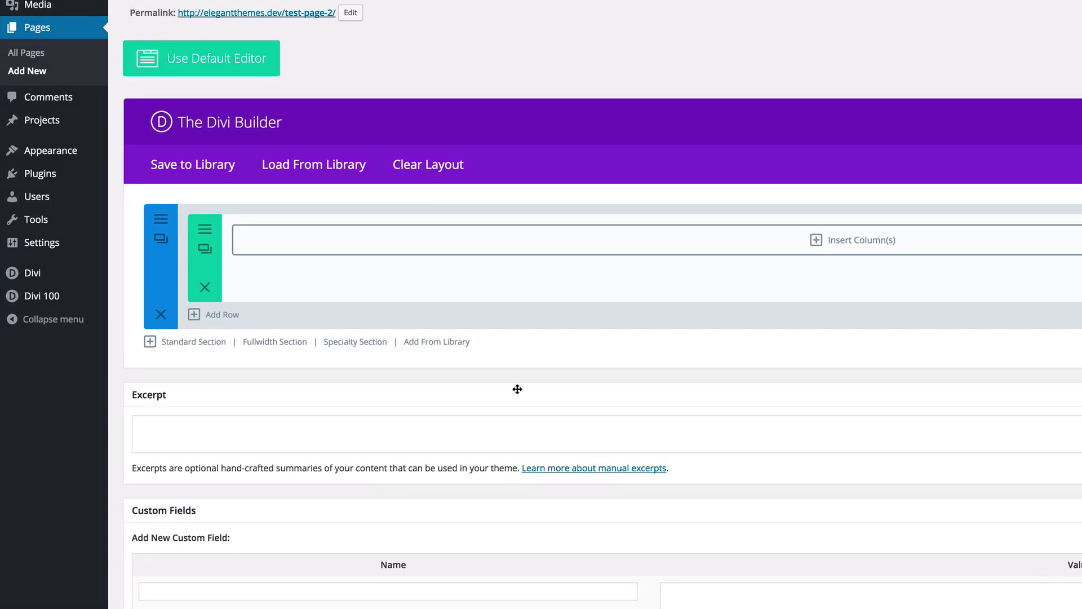
Step: Add the #13 Contact layout, delete the empty default section, then add #4 Info Bar below
left_click(448, 341)
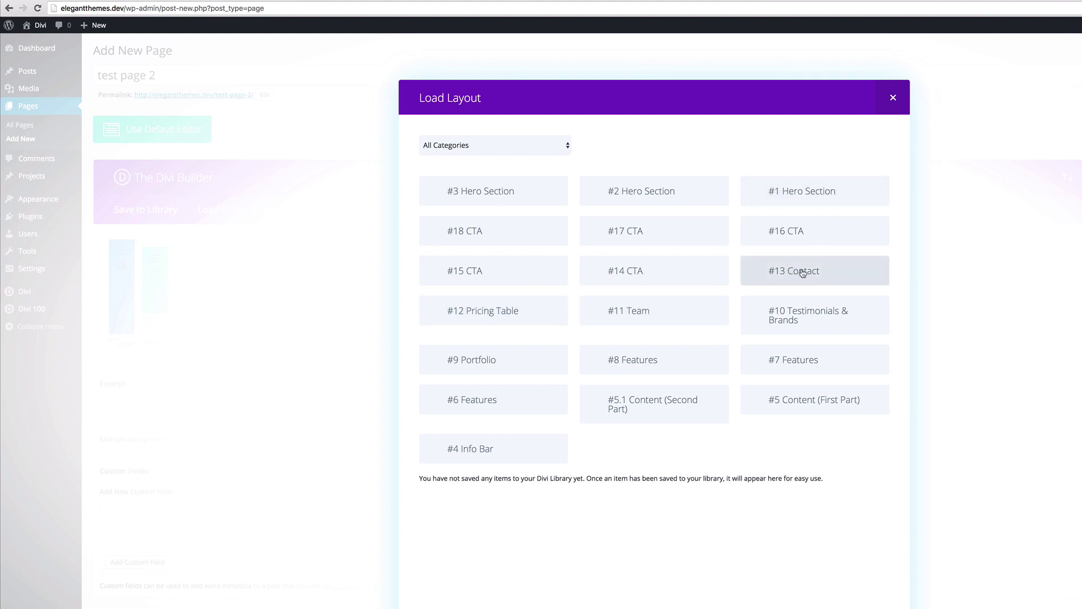
left_click(803, 273)
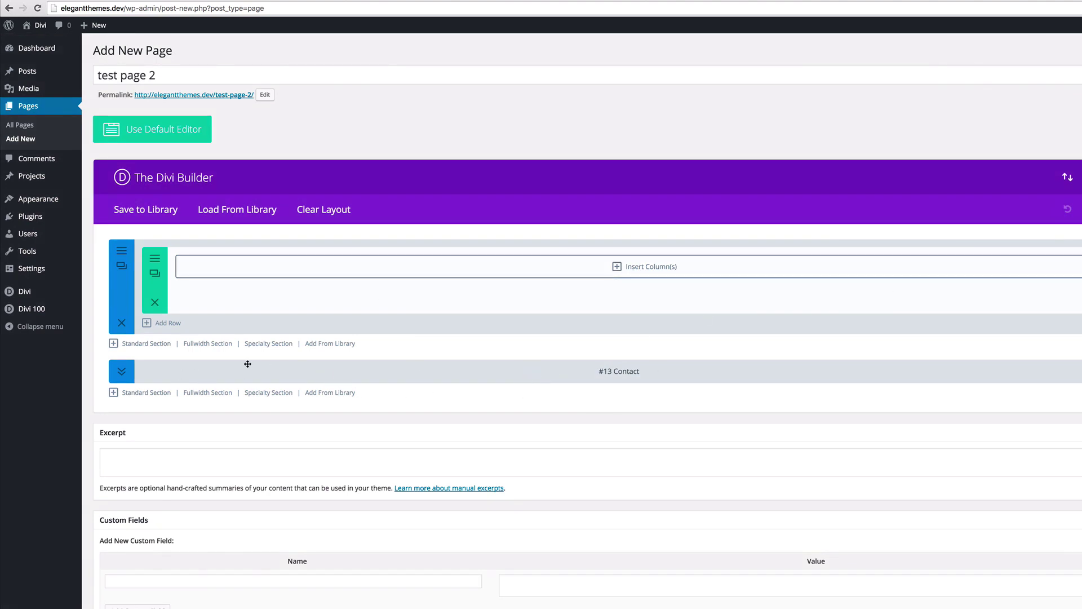
left_click(121, 323)
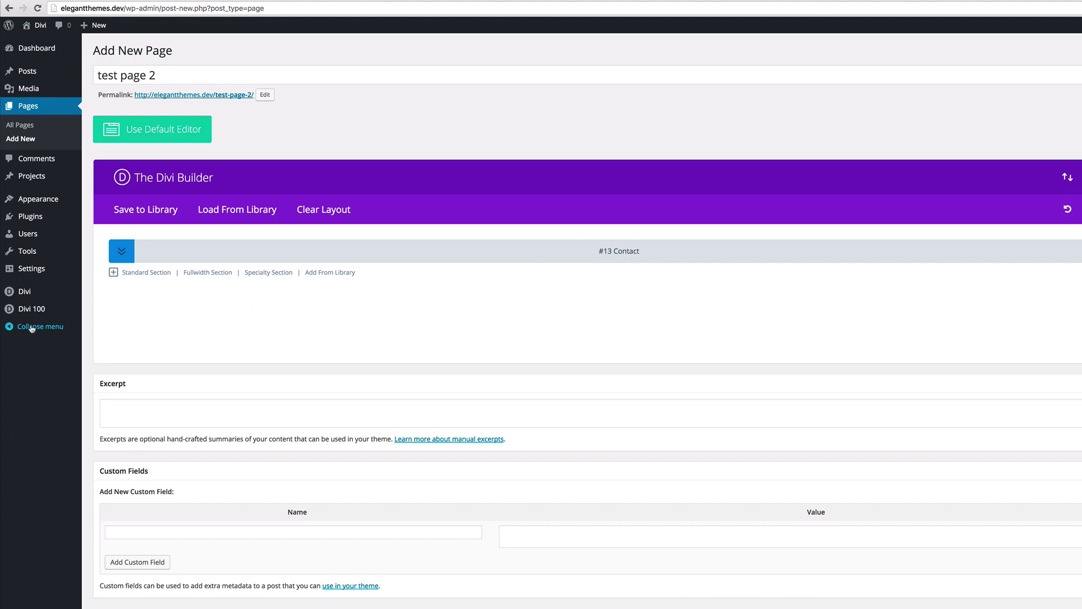
left_click(341, 272)
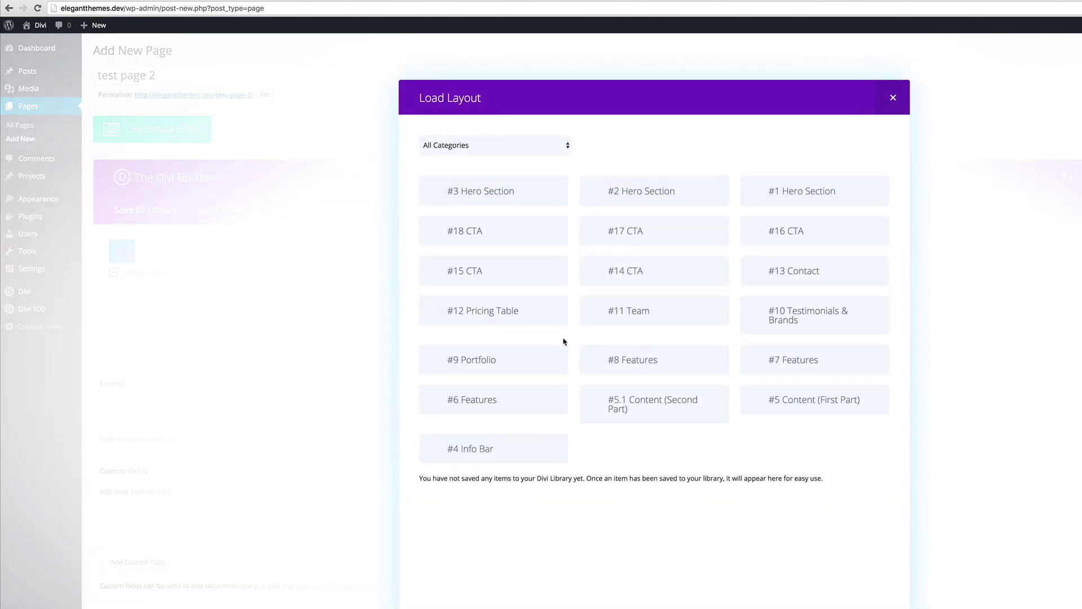
left_click(487, 451)
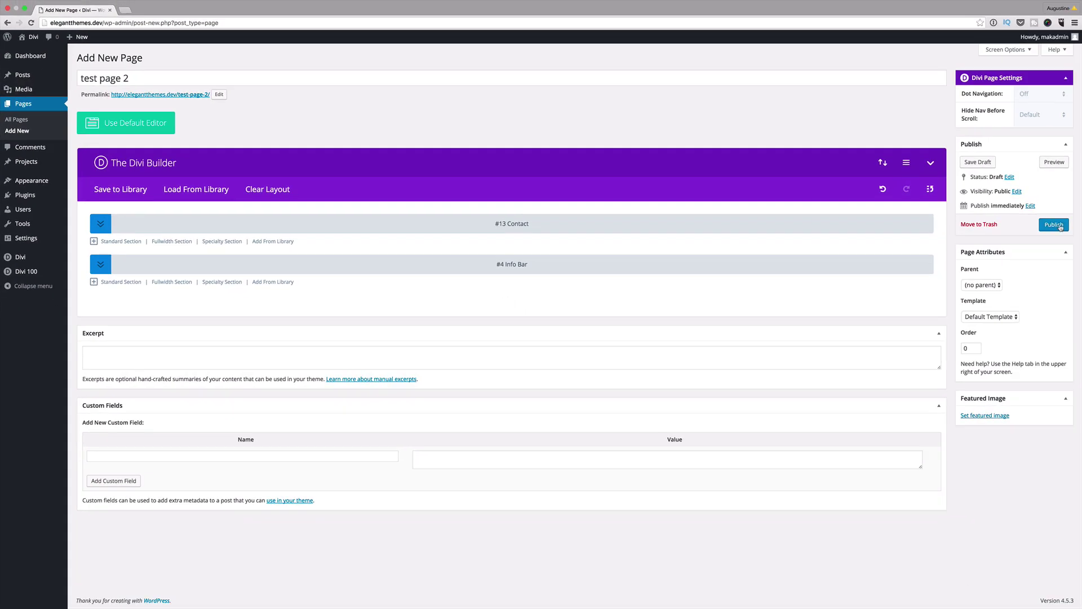
Step: Publish 'test page 2' and view the live page's Contact us form and map
left_click(1060, 227)
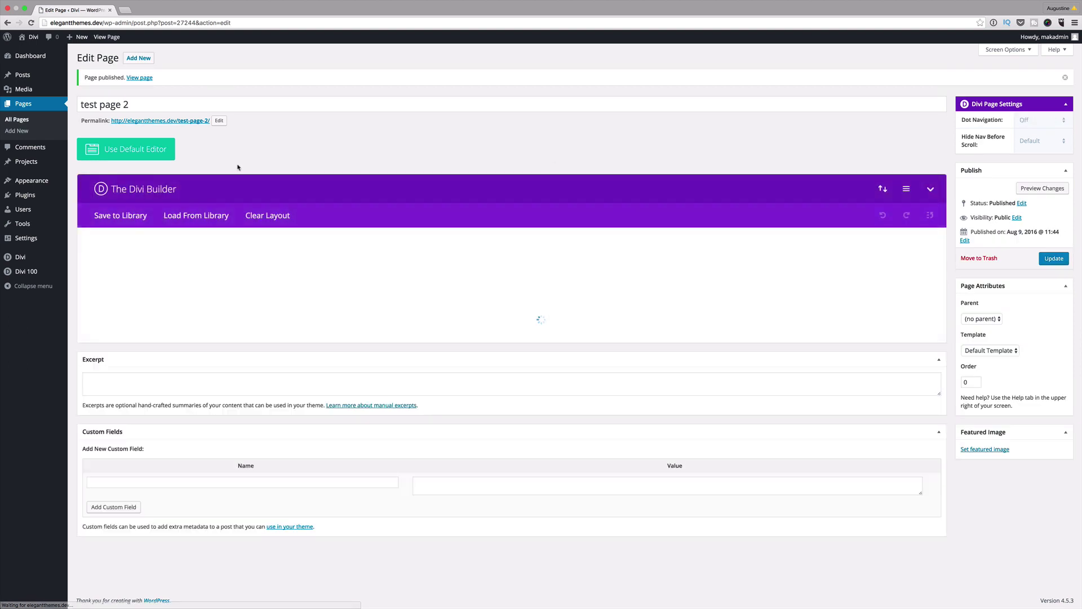
mouse_move(73, 184)
left_click(145, 80, "super")
left_click(159, 10)
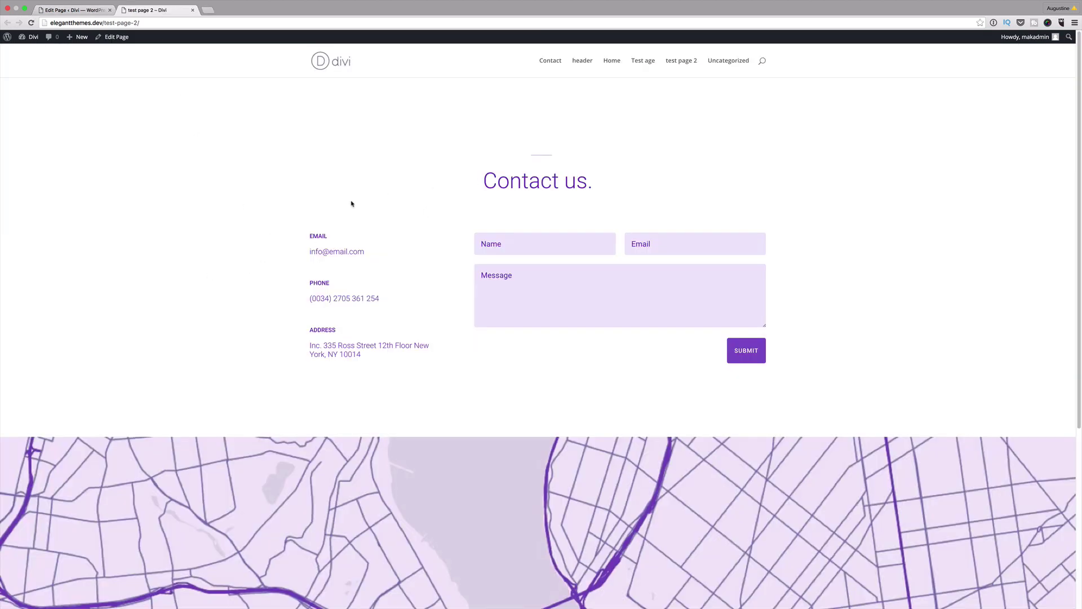
scroll(926, 291, "down", 5)
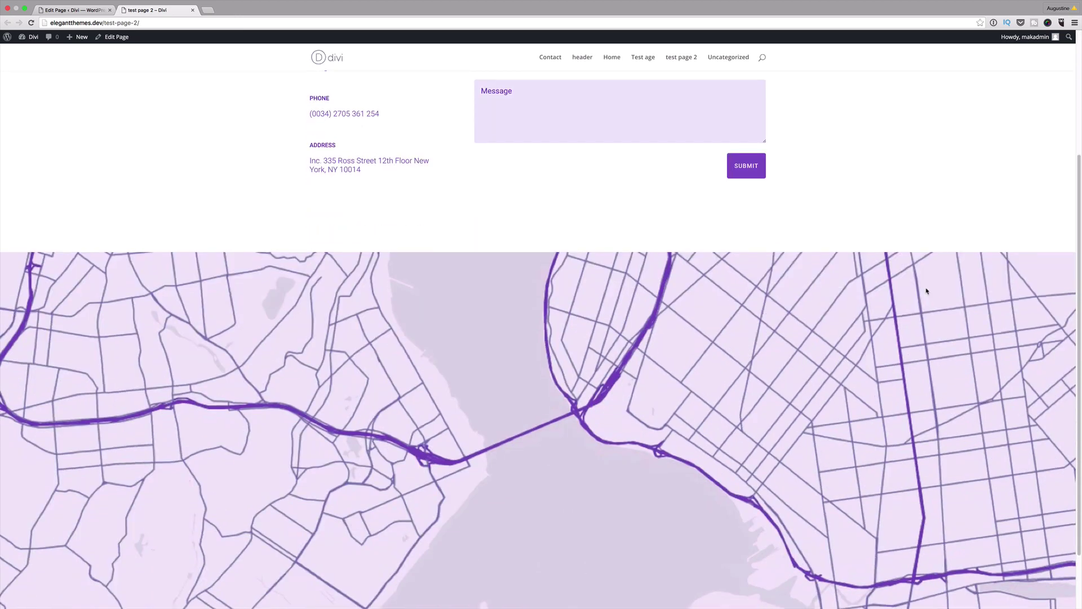
scroll(926, 290, "up", 5)
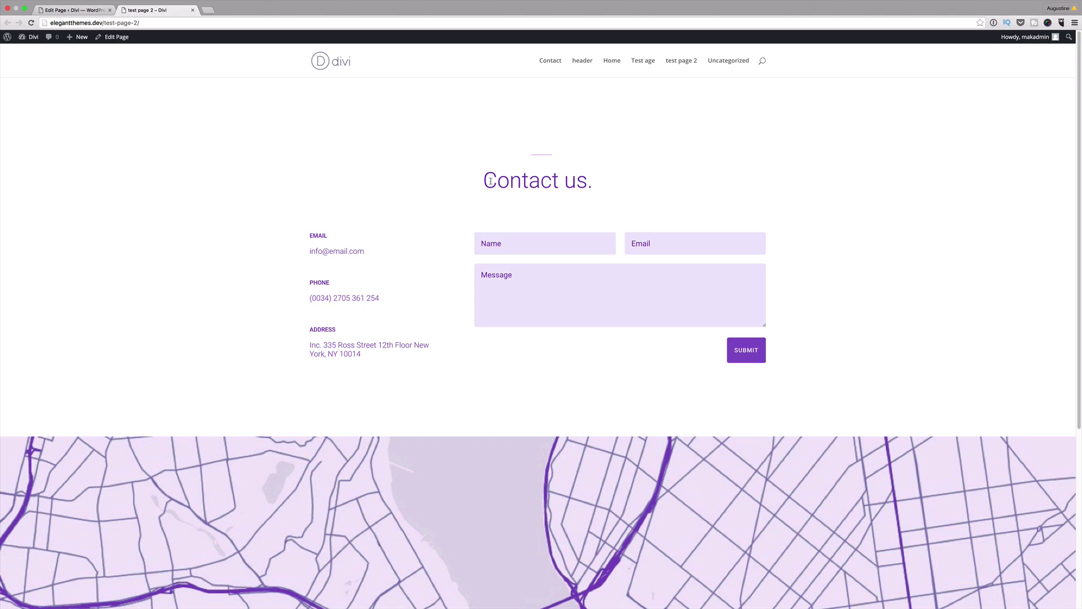
Step: Back in the editor, expand the #13 Contact section and inspect the Contact us text settings
key("ctrl+shift+Tab")
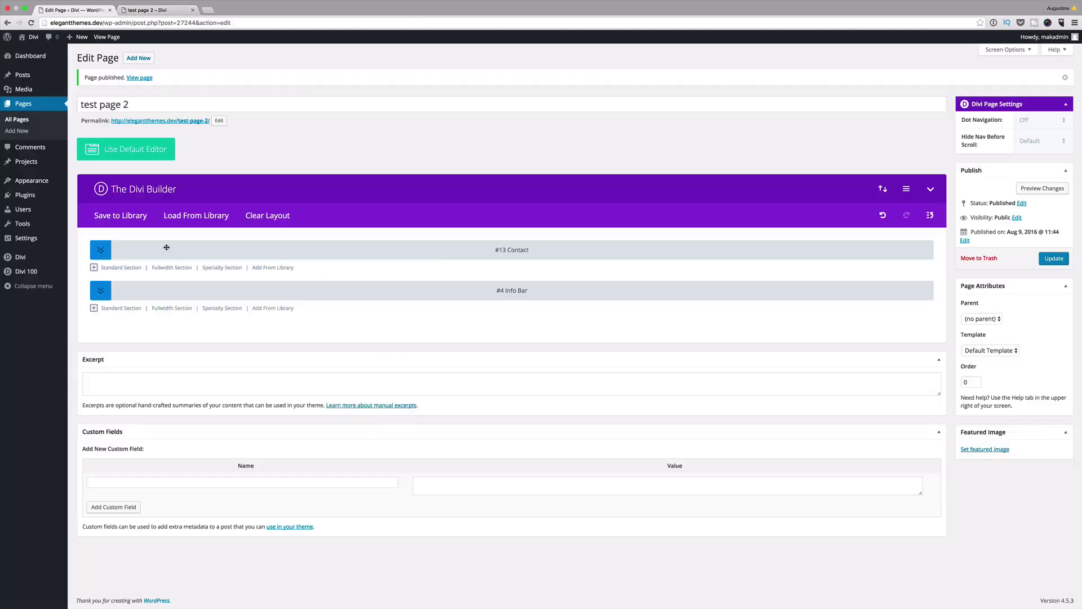
left_click(103, 253)
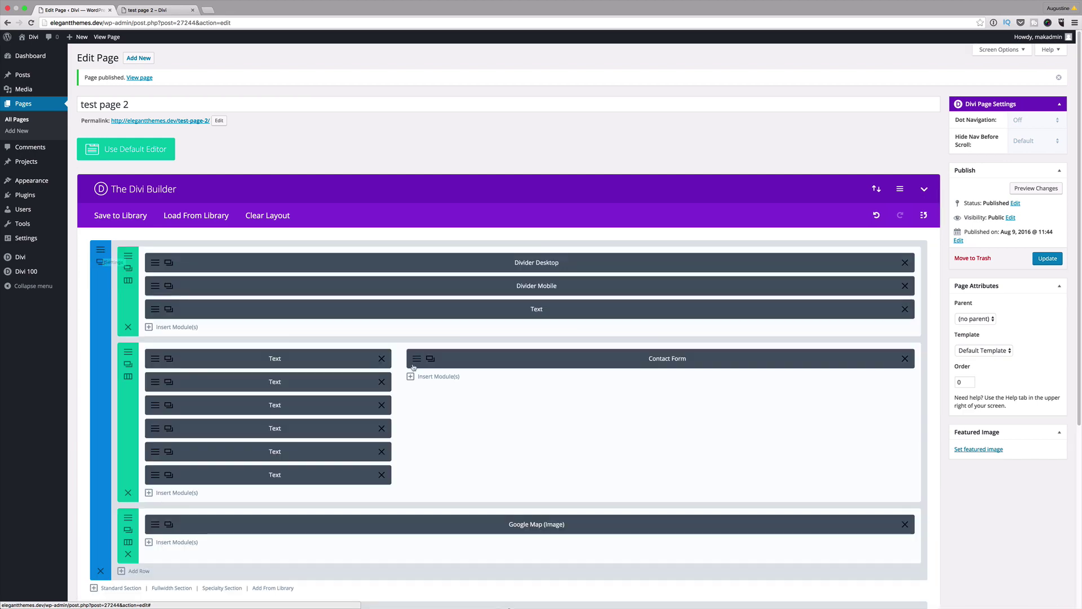
left_click(155, 311)
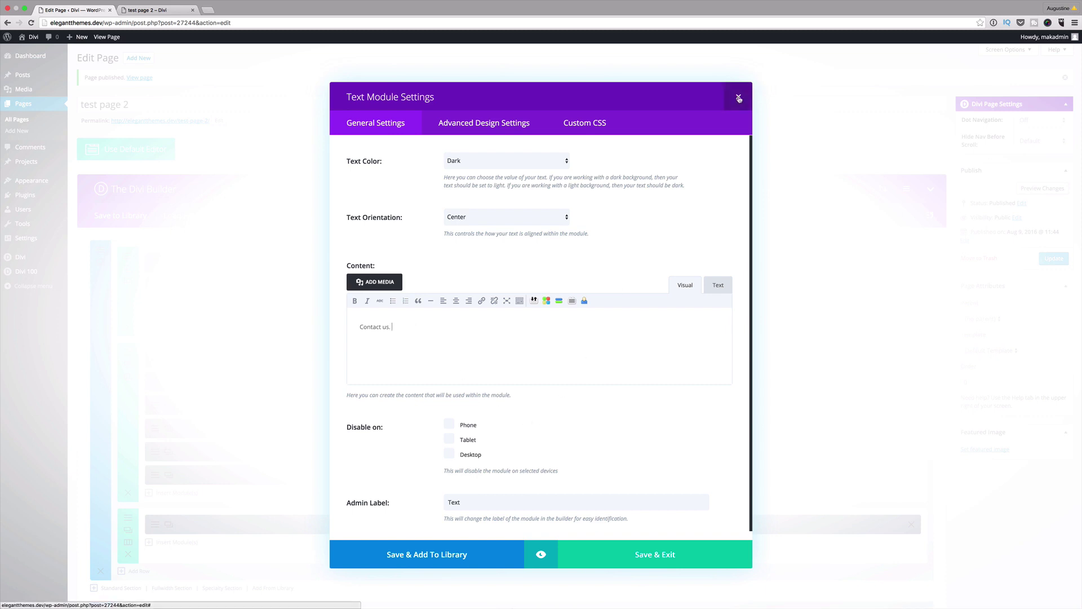
left_click(738, 97)
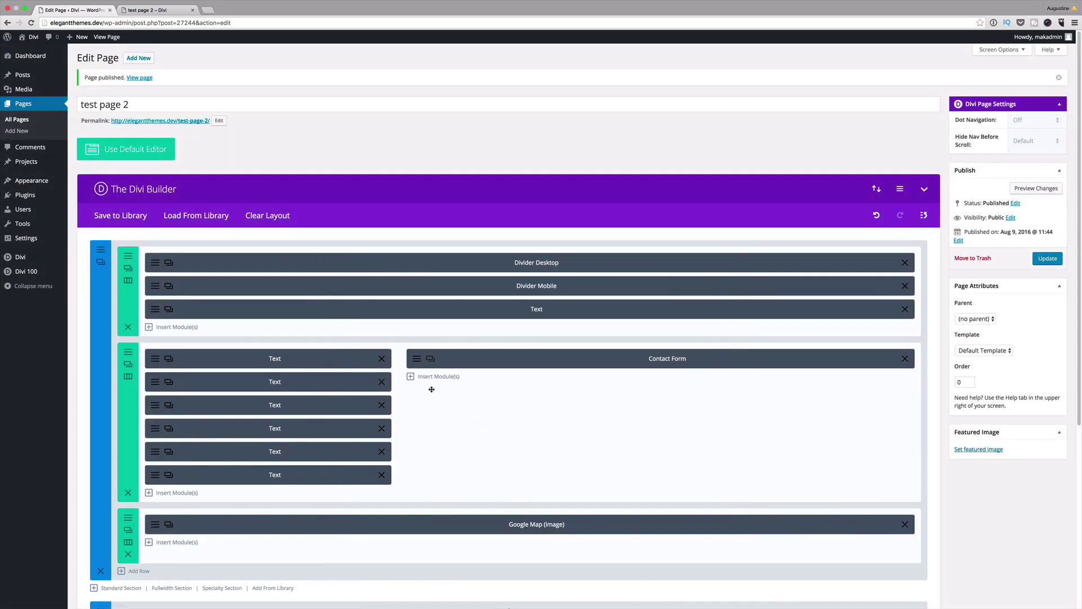
scroll(428, 389, "down", 1)
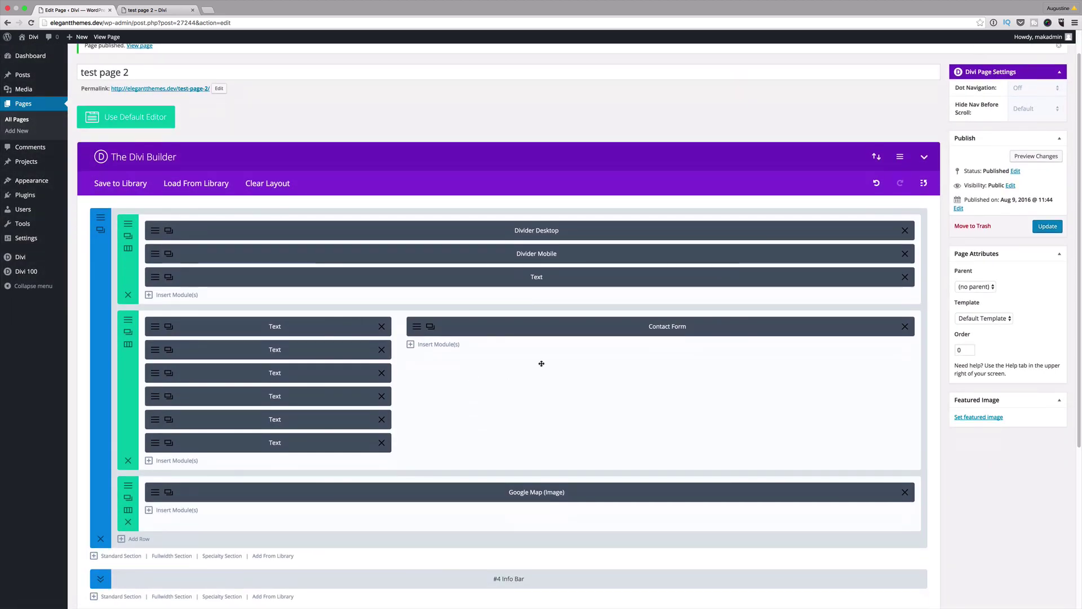
scroll(186, 288, "up", 1)
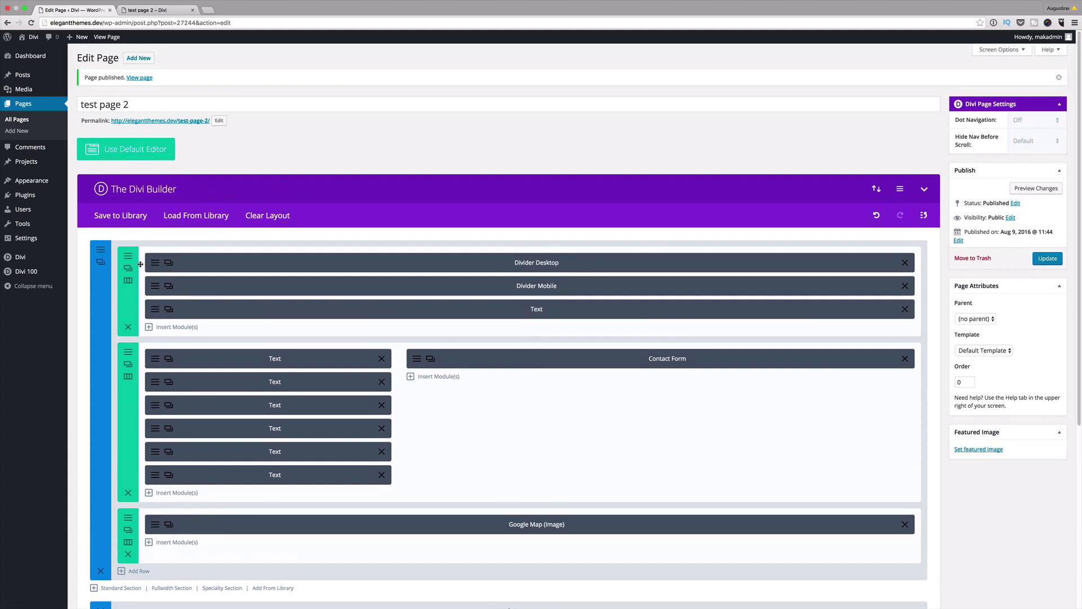